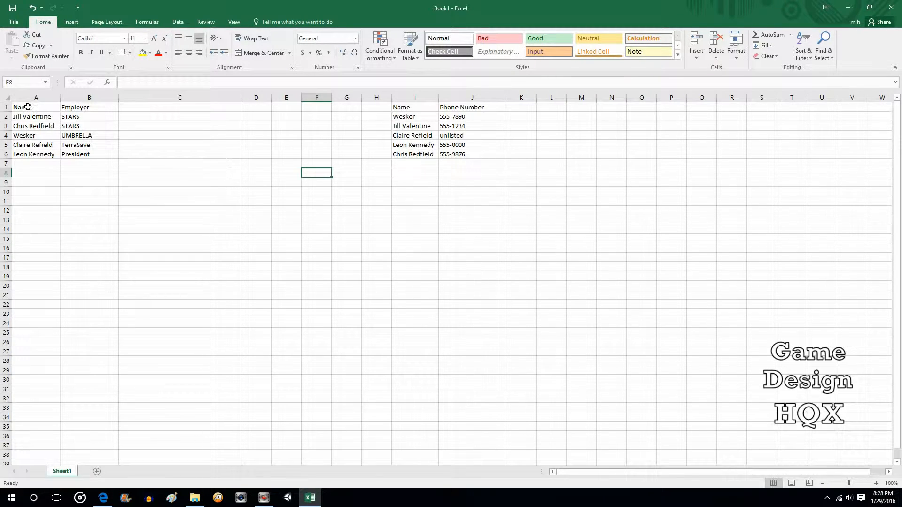
Examine the Name and Employer table in columns A:B and the Name and Phone Number table in columns I:J
left_click_drag(28, 106, 68, 109)
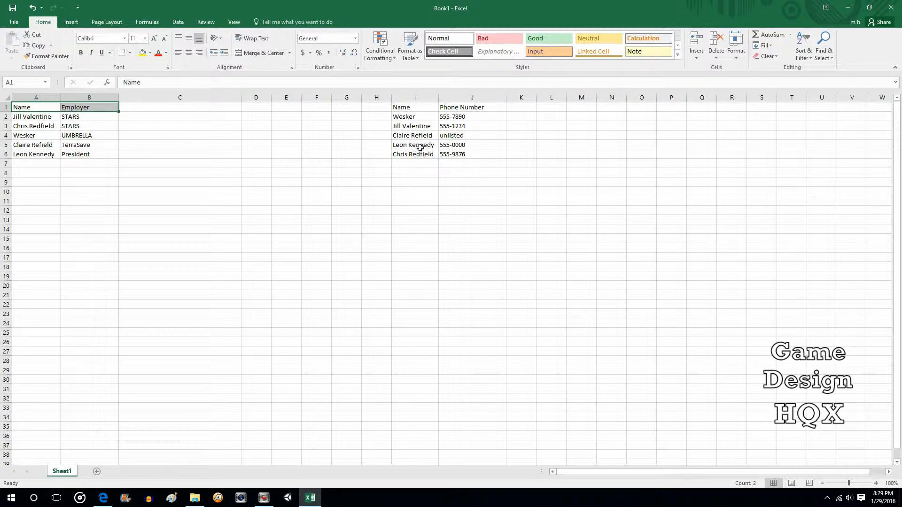
left_click(416, 107)
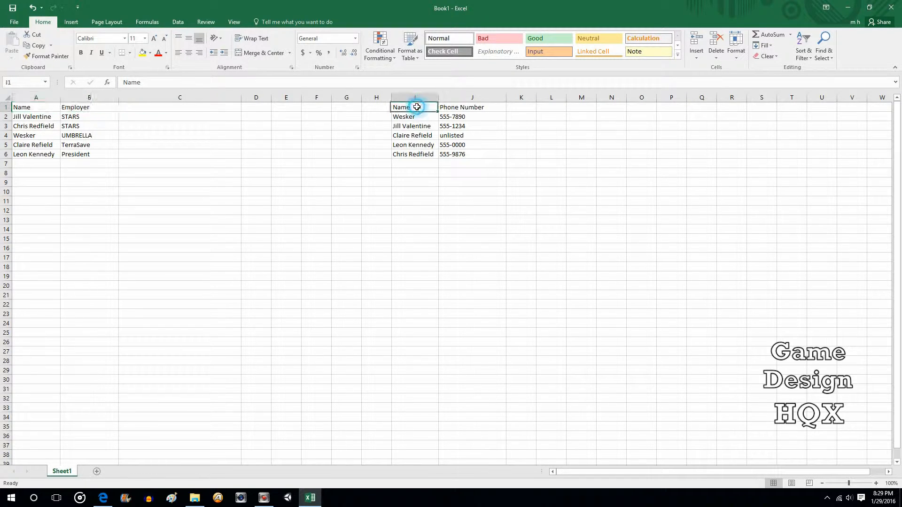
left_click(470, 106)
left_click(416, 109)
left_click(36, 109)
left_click_drag(33, 117, 30, 153)
left_click_drag(409, 117, 413, 153)
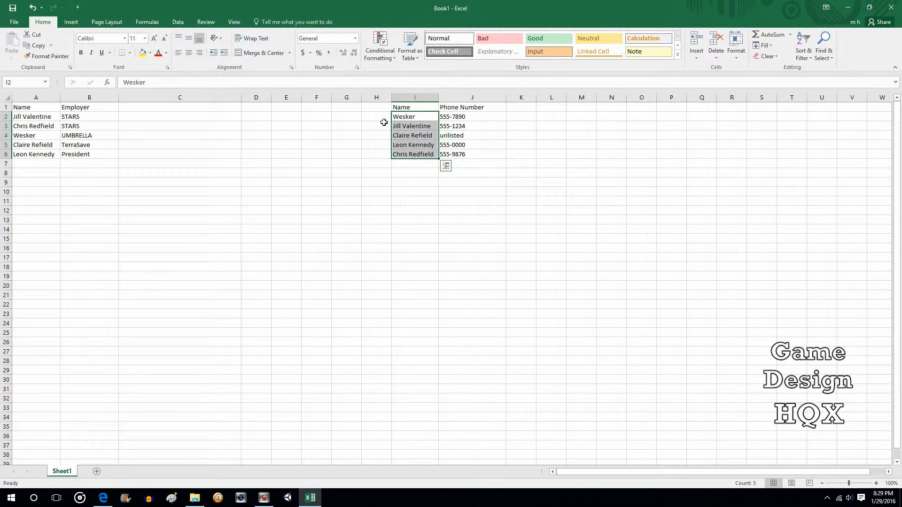
left_click(475, 125)
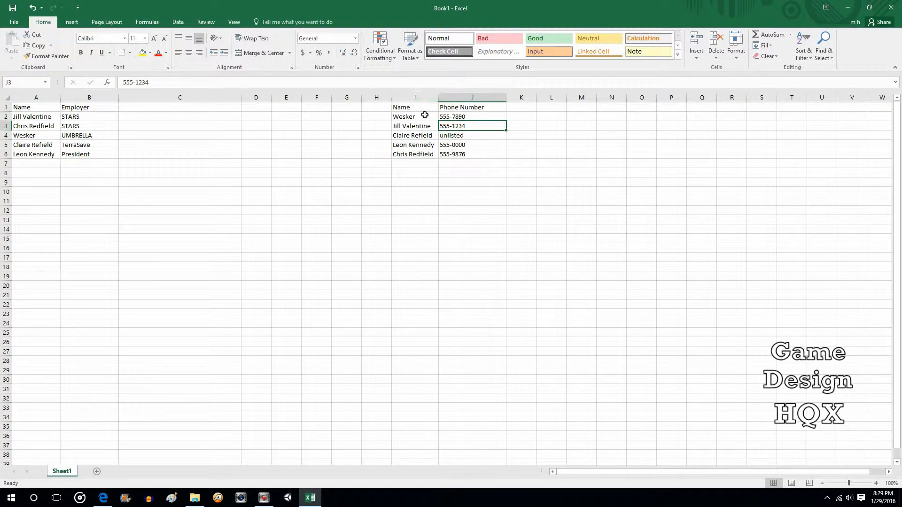
left_click_drag(411, 107, 473, 153)
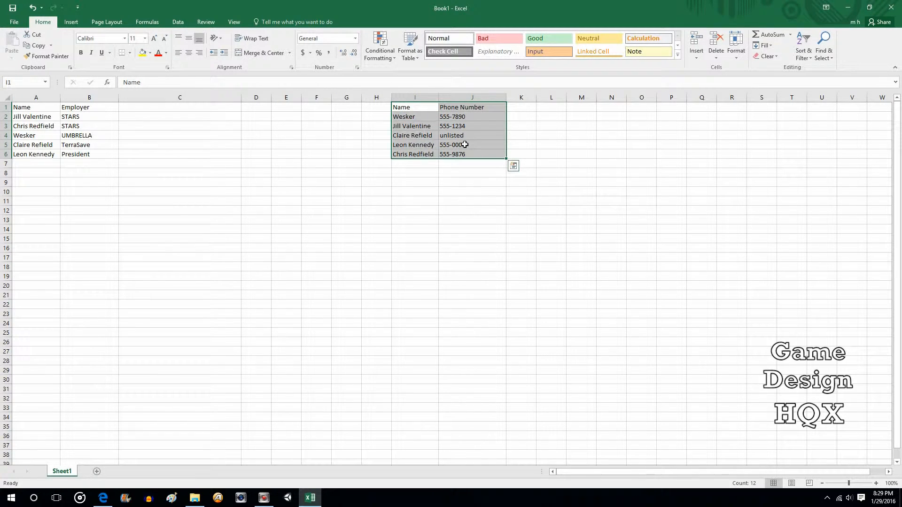
left_click(424, 97)
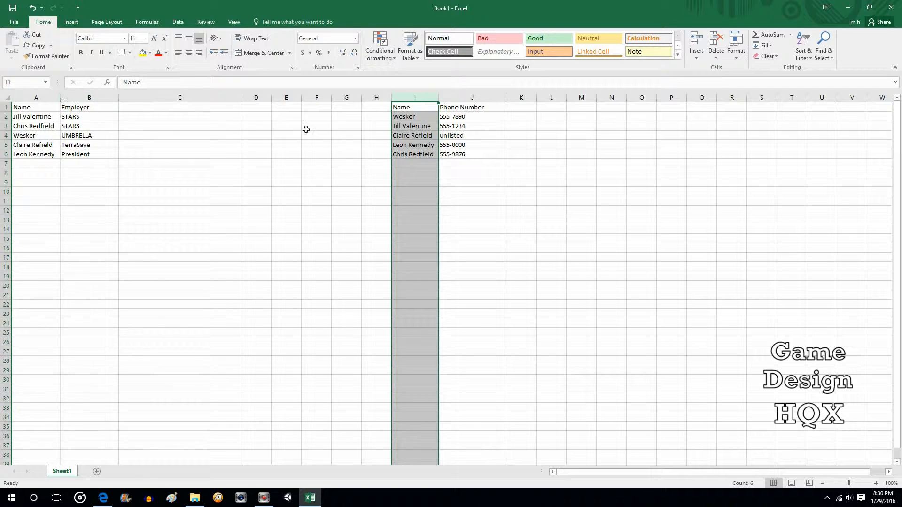
left_click(414, 106)
left_click_drag(443, 108, 468, 155)
left_click(414, 92)
Add the header "Phone Number" in cell C1, beside the Employer column
left_click(195, 111)
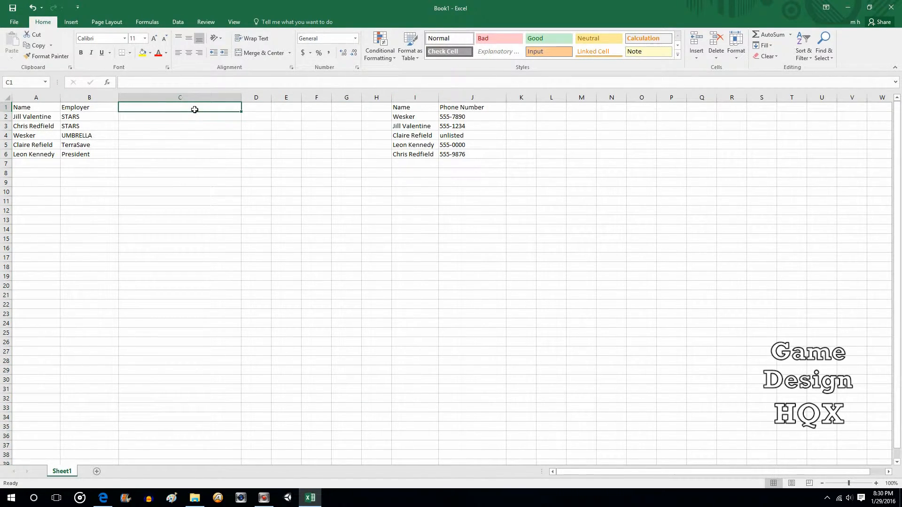
type("Phone ")
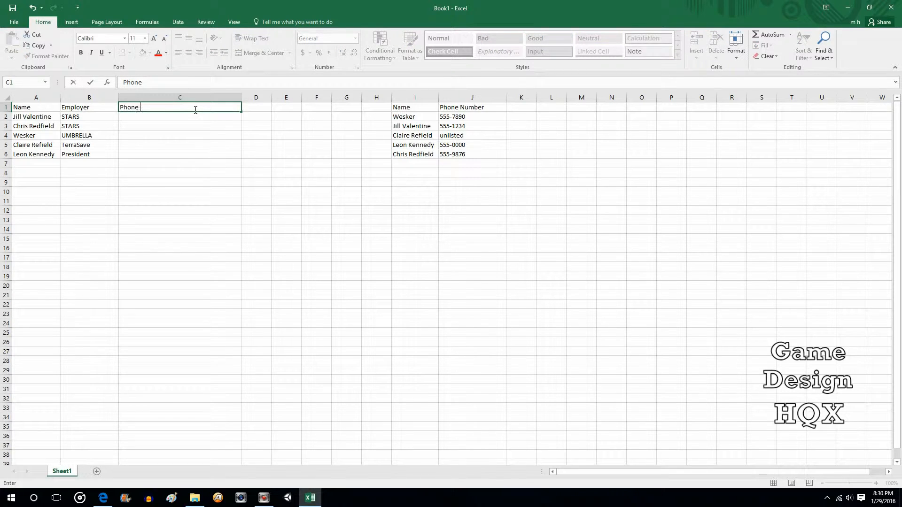
type("Number")
Start a VLOOKUP formula in cell C2 with A2 as the lookup value
left_click(139, 119)
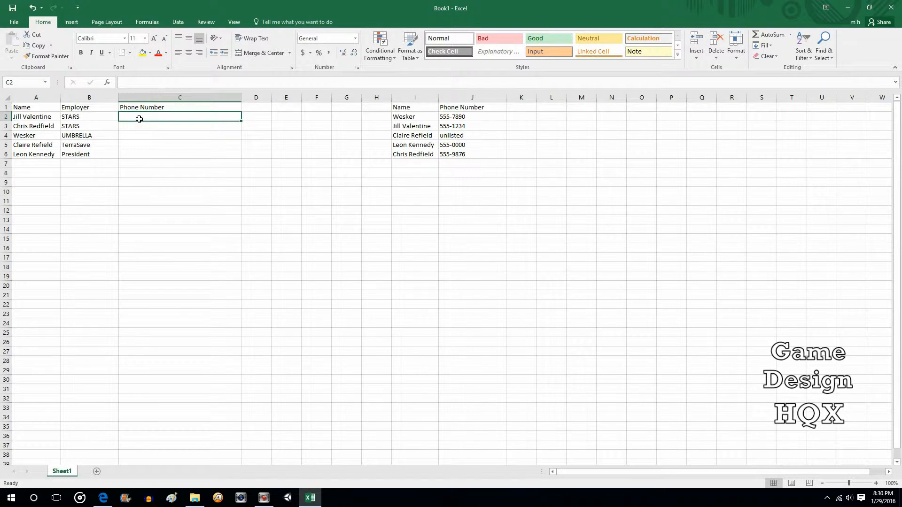
type("=")
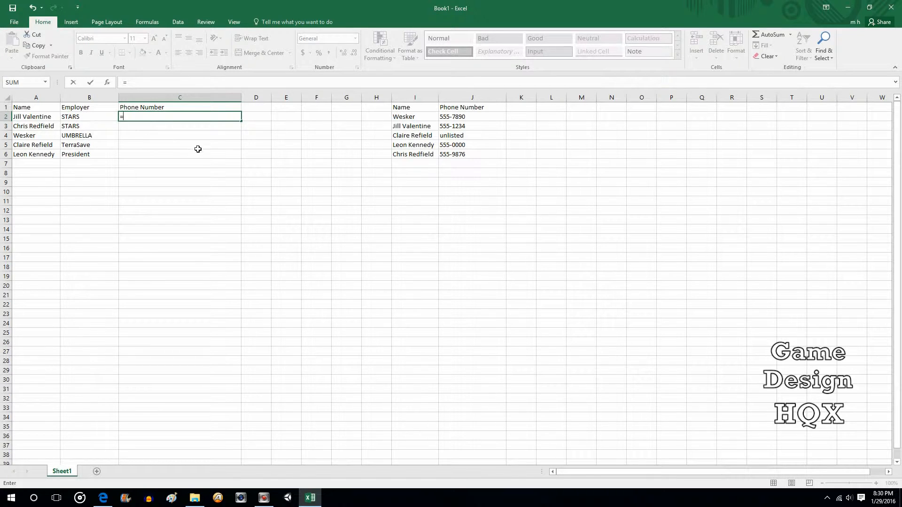
left_click(205, 113)
type("vlookup")
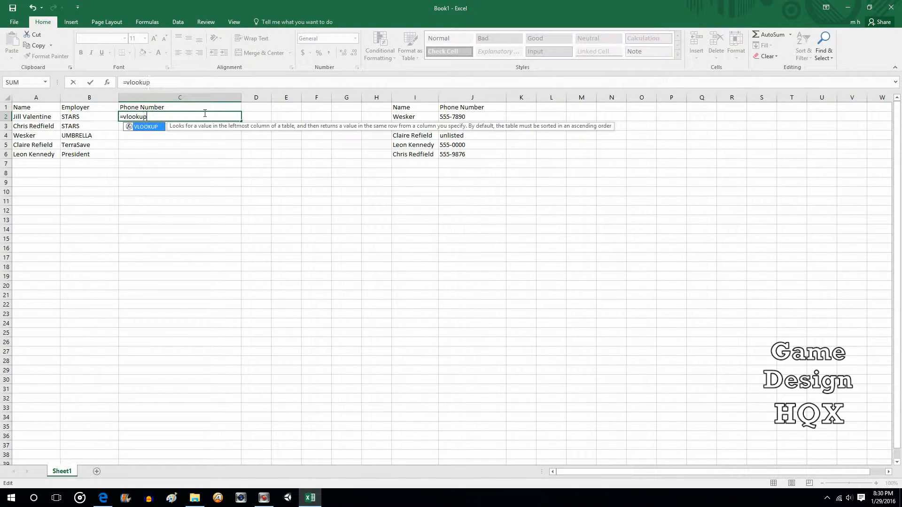
double_click(150, 129)
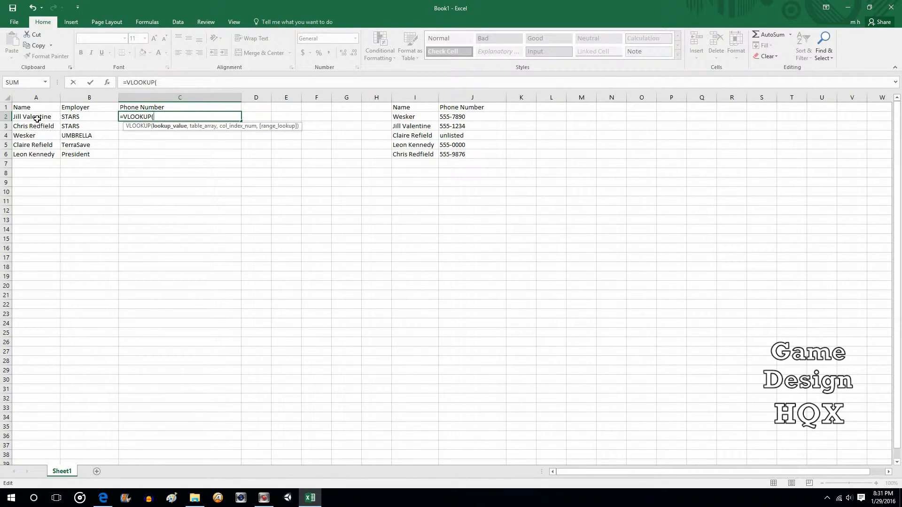
type("A2")
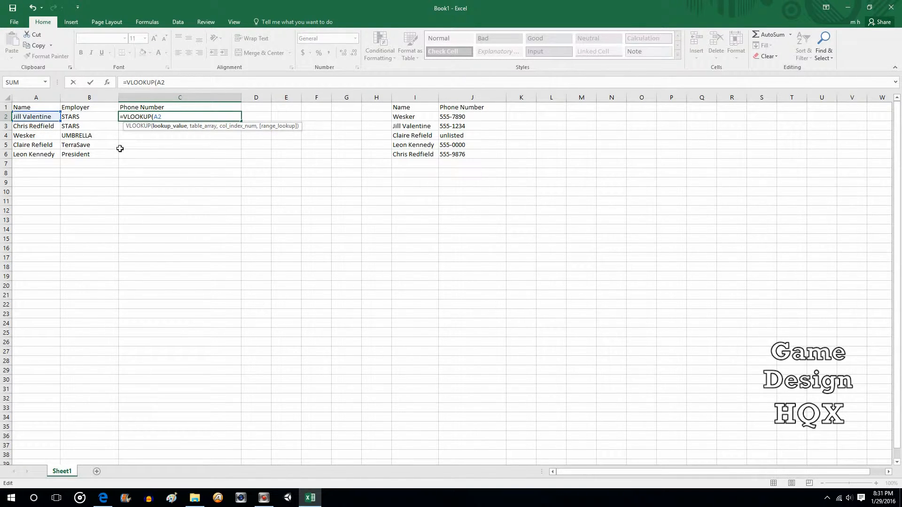
Complete the C2 VLOOKUP formula with table range I1:J6, column index 2 and FALSE for an exact match
type(",")
left_click(402, 108)
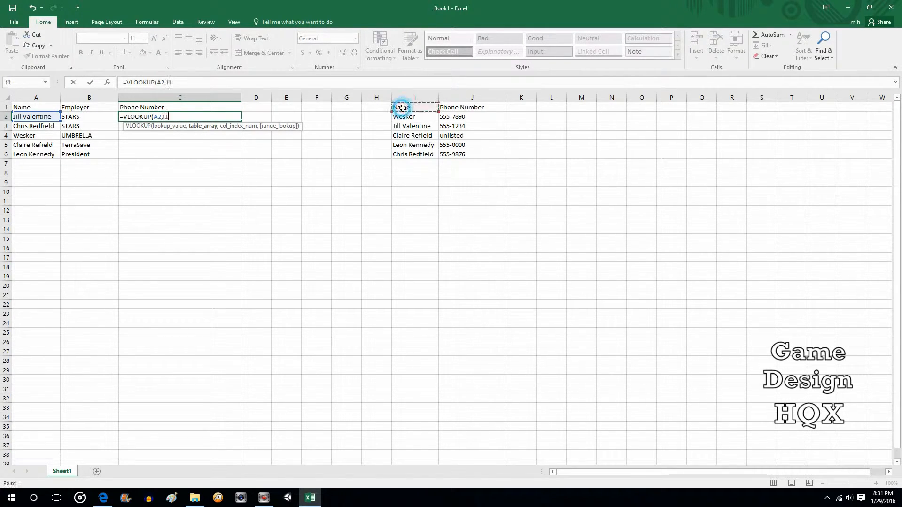
left_click_drag(456, 113, 472, 147)
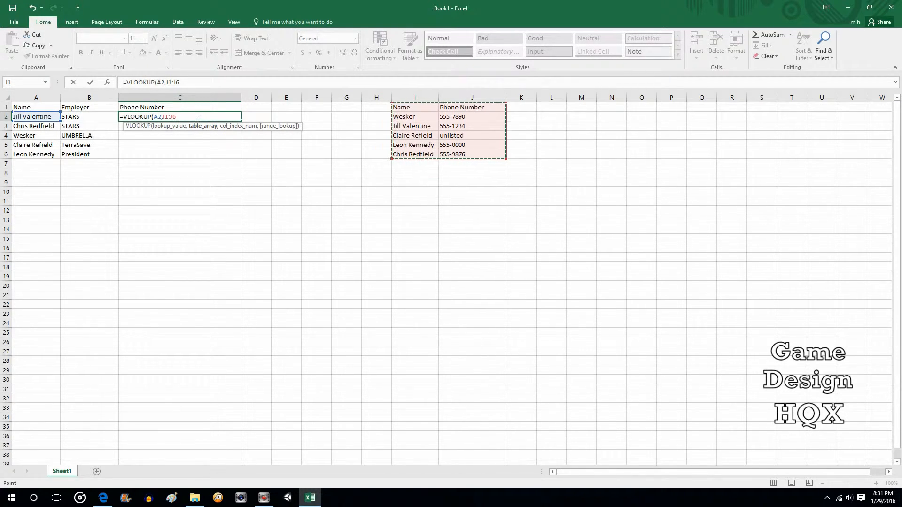
type(",2")
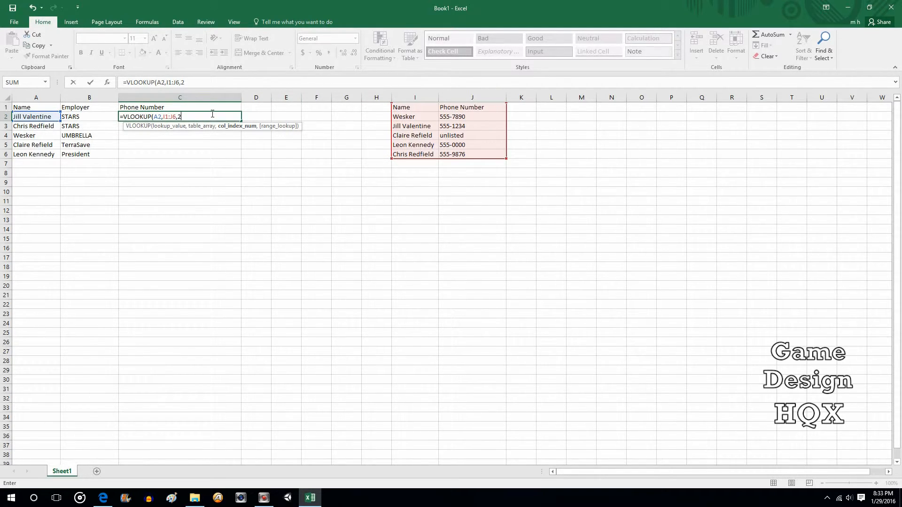
type(",")
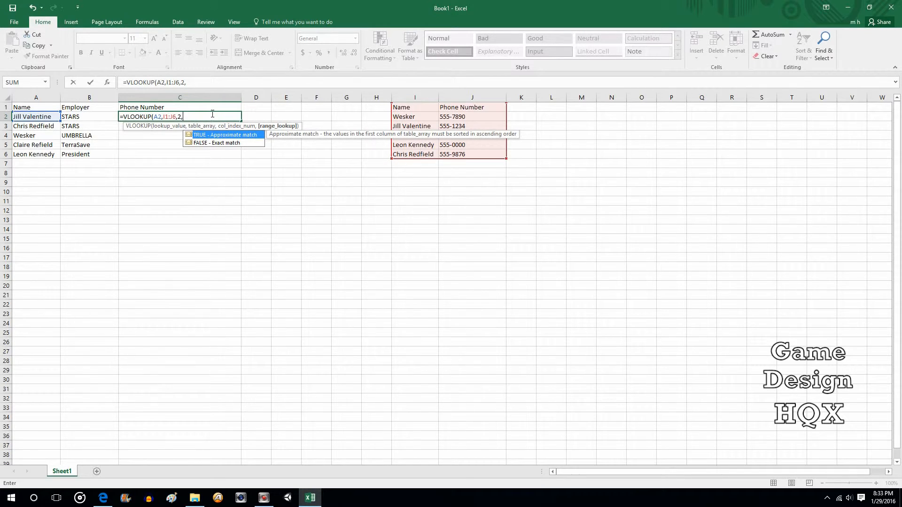
double_click(209, 142)
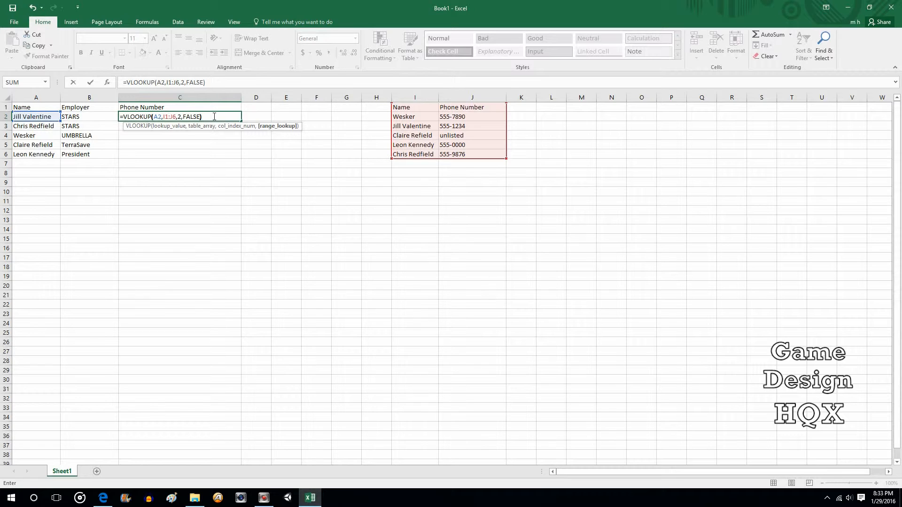
key("Return")
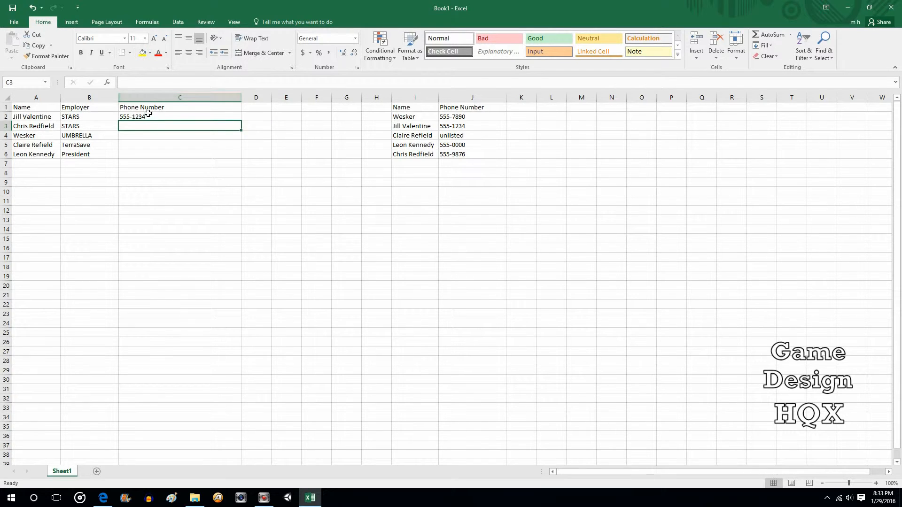
Copy the VLOOKUP formula from C2 into cells C3:C6
left_click(153, 117)
right_click(155, 119)
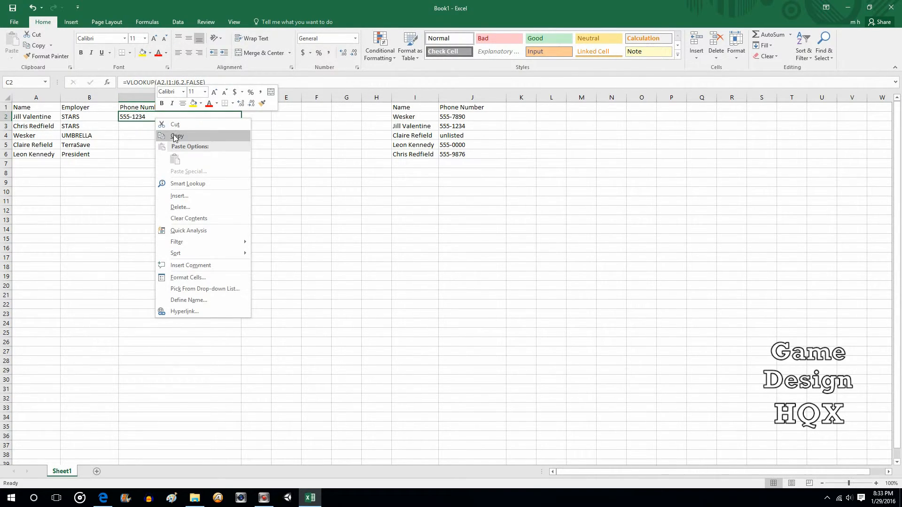
left_click(175, 136)
left_click(146, 126)
left_click_drag(146, 126, 147, 152)
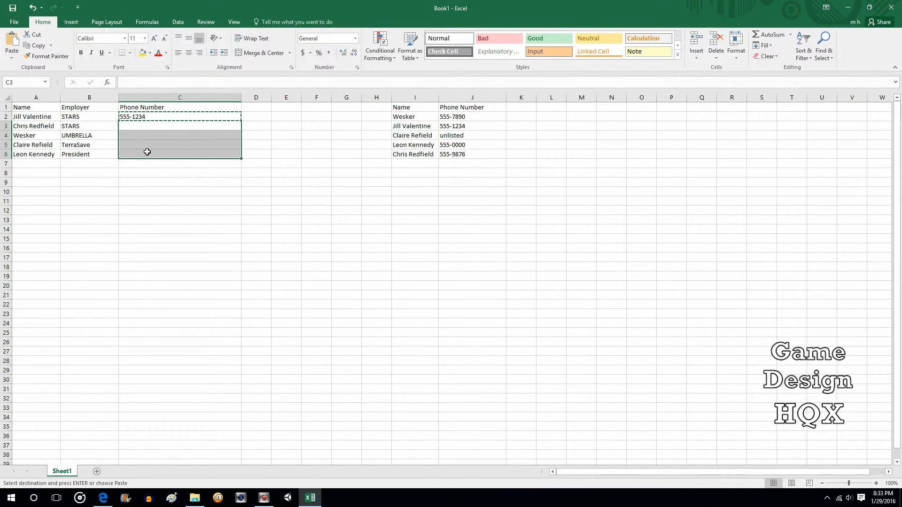
key("ctrl+v")
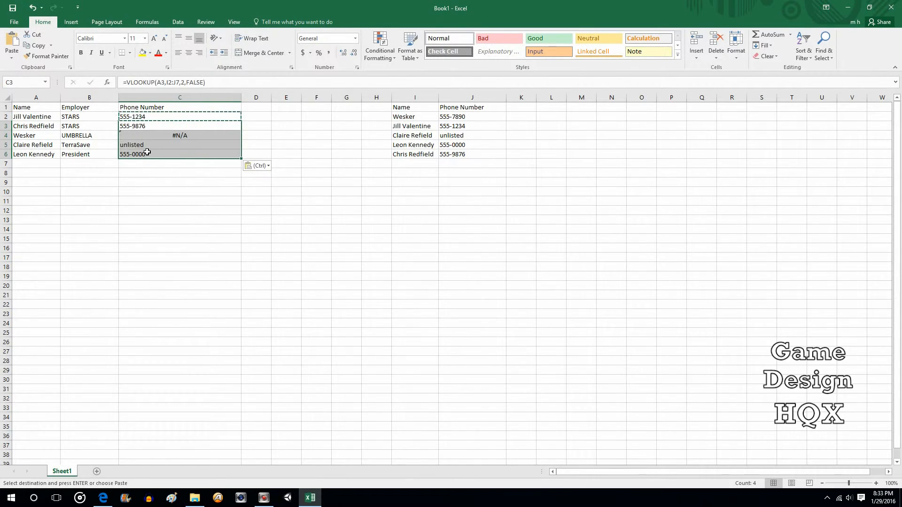
key("Escape")
key("Return")
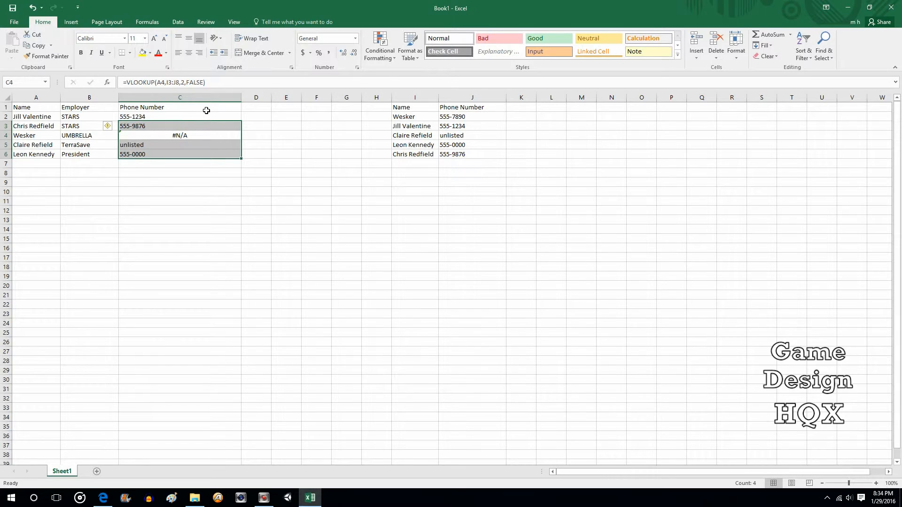
Inspect the formulas in C2 through C6 row by row, comparing their lookup values and table ranges
left_click(150, 116)
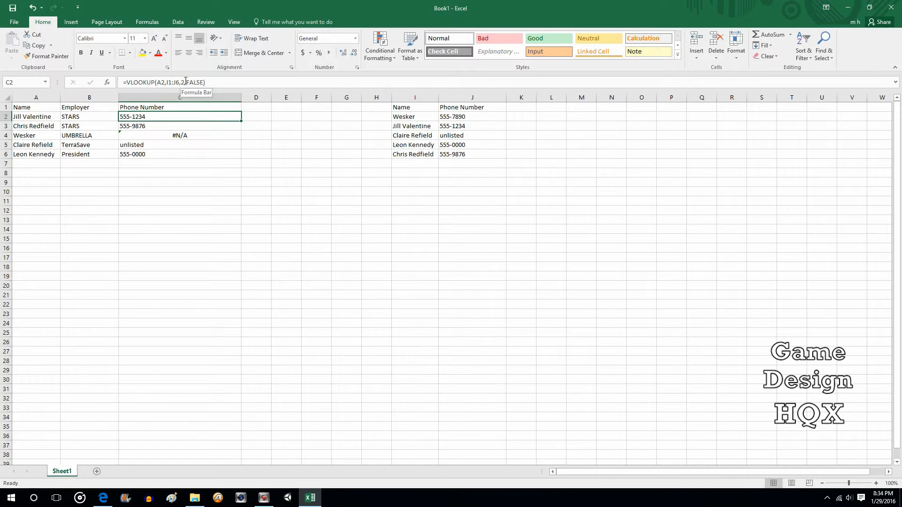
key("Down")
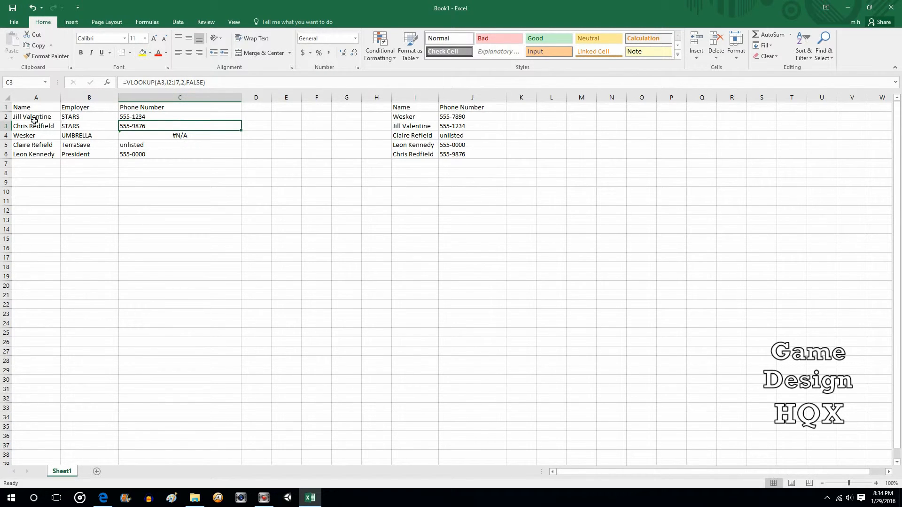
key("Down")
key("Down")
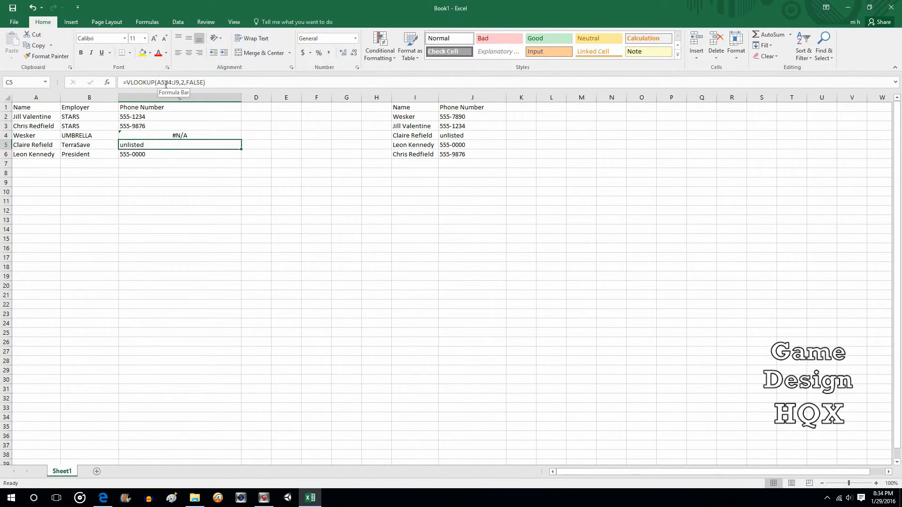
key("Down")
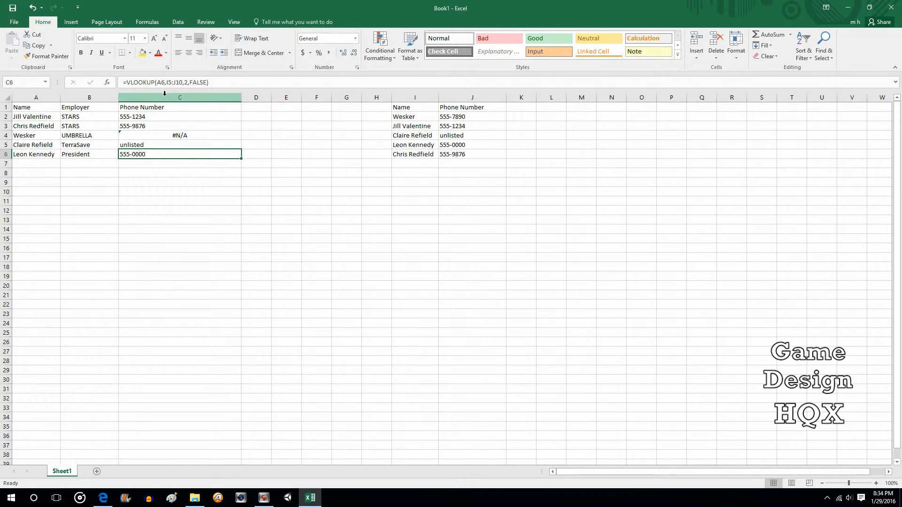
key("Up")
key("Up")
key("Up")
key("Up")
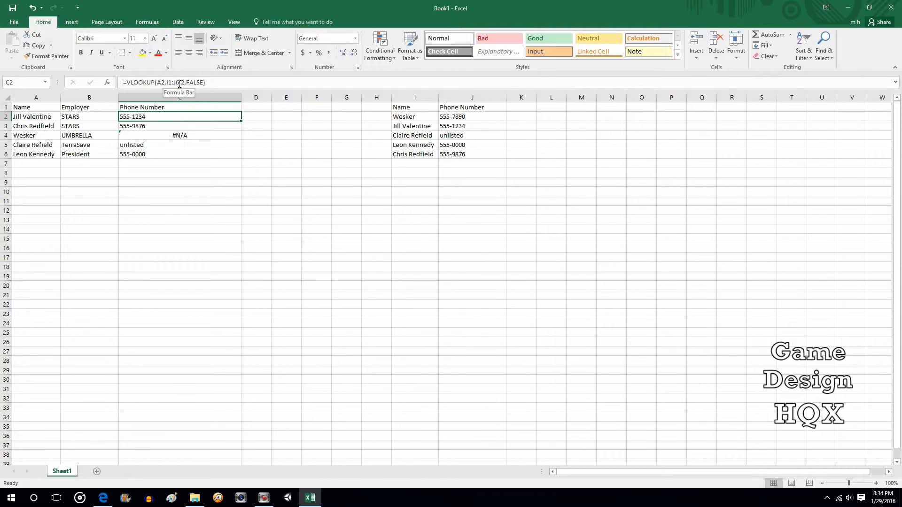
key("Down")
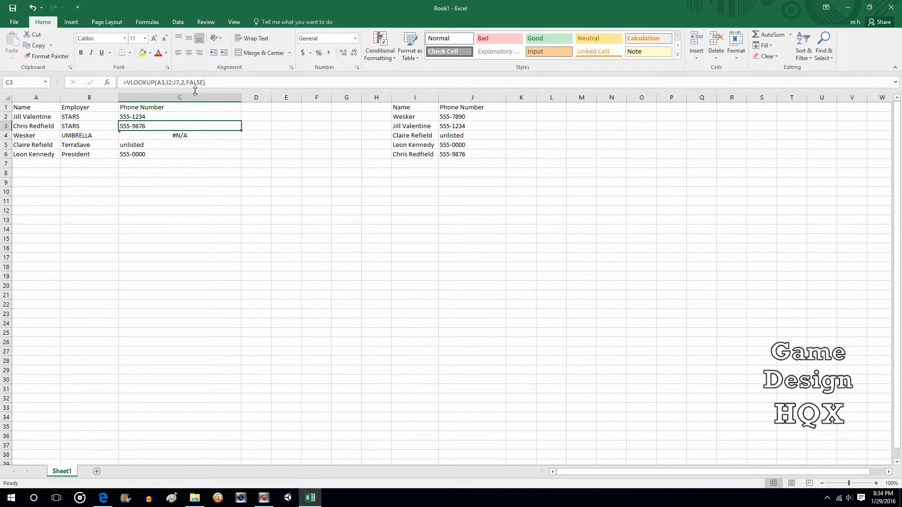
key("Down")
key("Down")
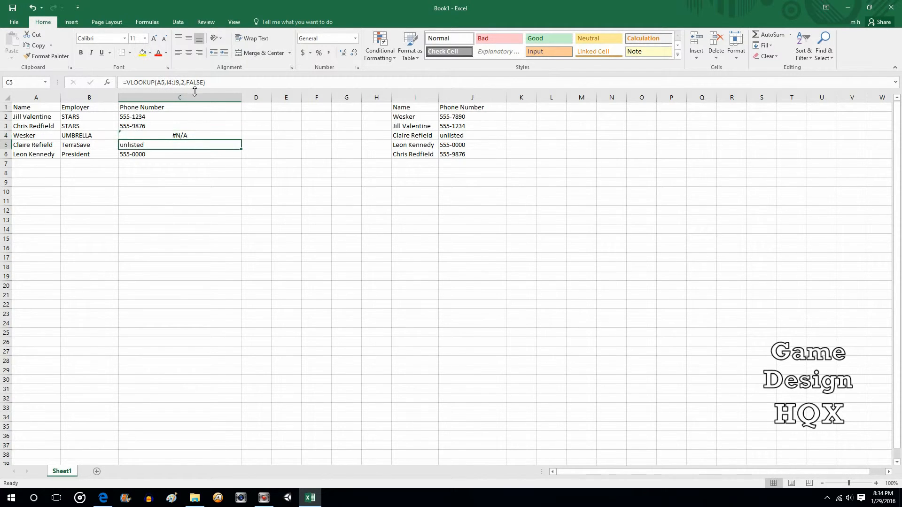
key("Down")
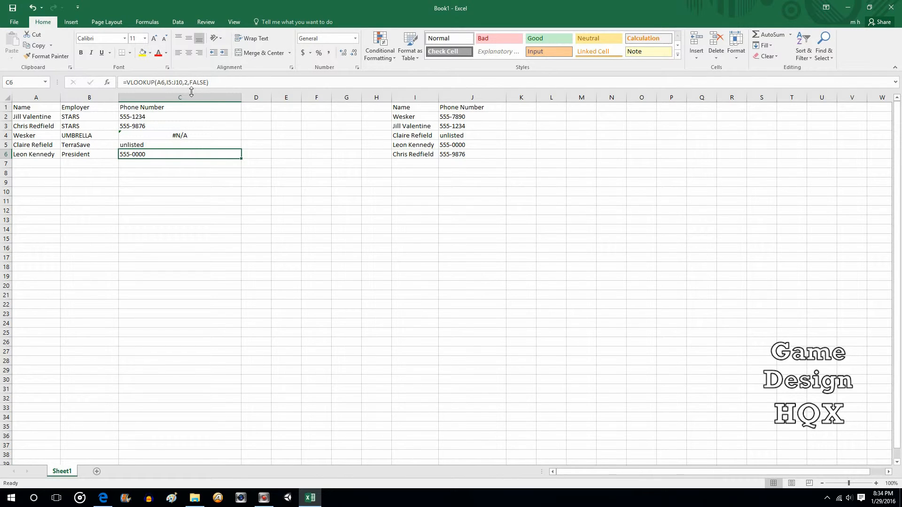
key("Up")
key("Up")
key("Up")
key("Up")
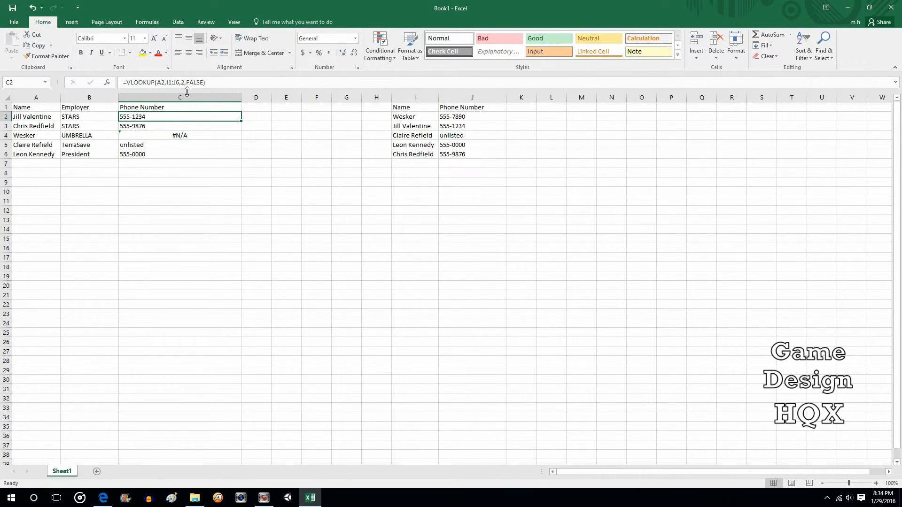
Undo the formula paste in C3:C6 and select cell C2
left_click(32, 8)
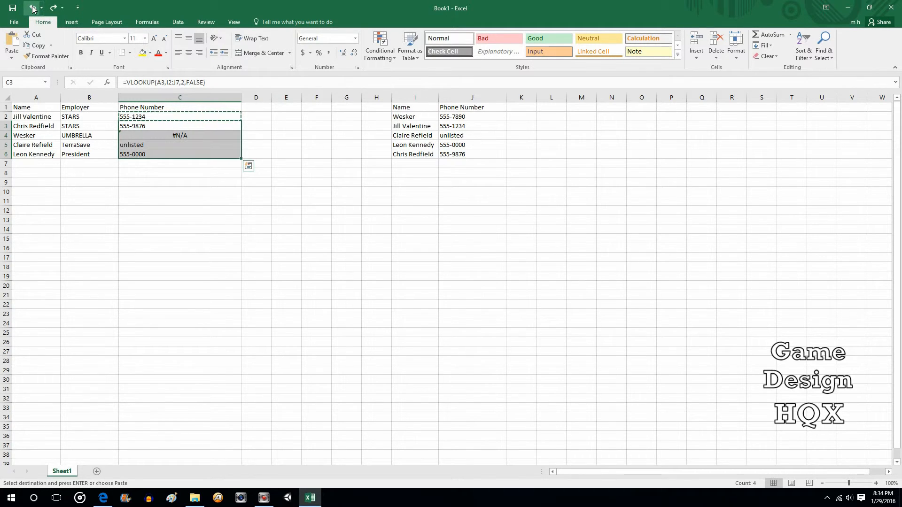
left_click(33, 7)
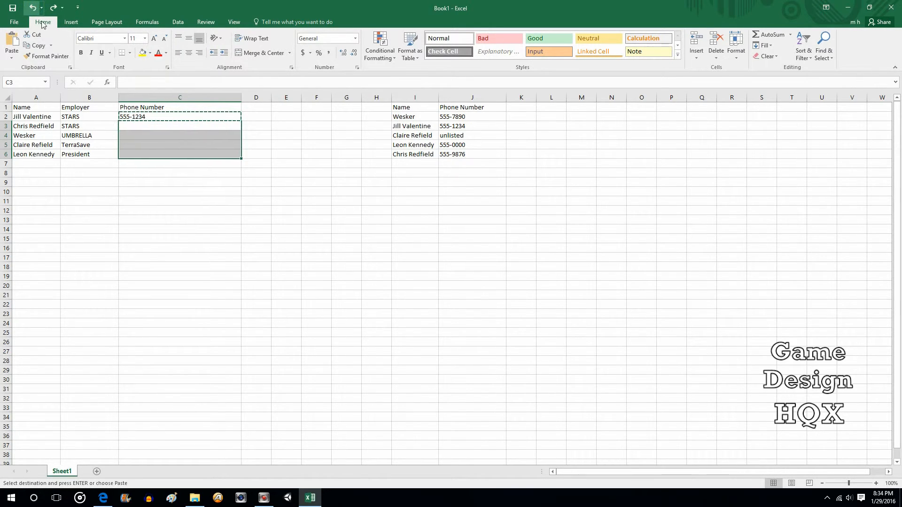
left_click(143, 117)
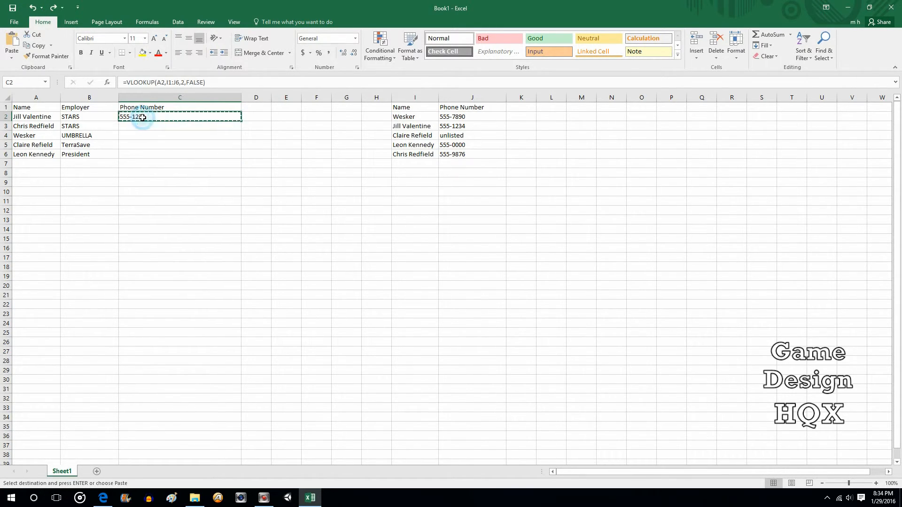
Make the table range in the C2 VLOOKUP formula absolute as $I$1:$J$6, keeping the lookup value A2 relative
left_click(167, 82)
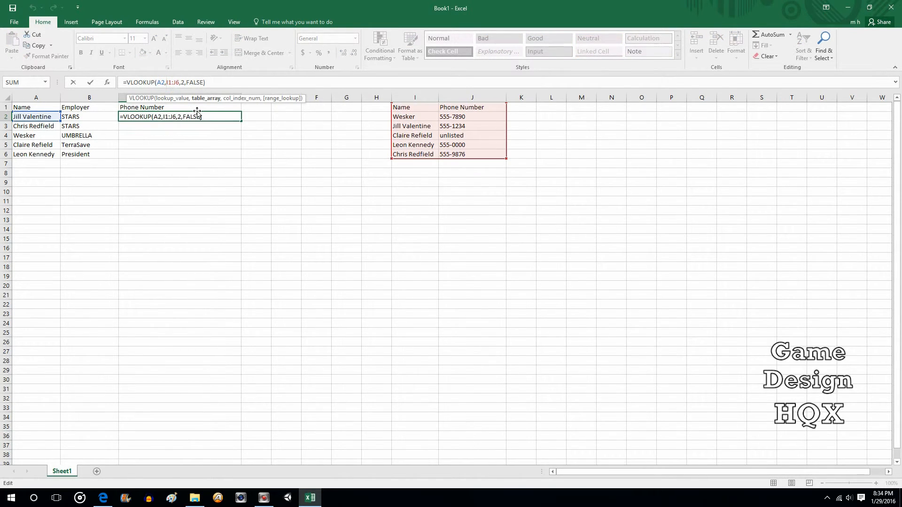
key("Left")
key("Left")
key("Right")
type("$")
key("Right")
type("$")
key("Right")
type("$I")
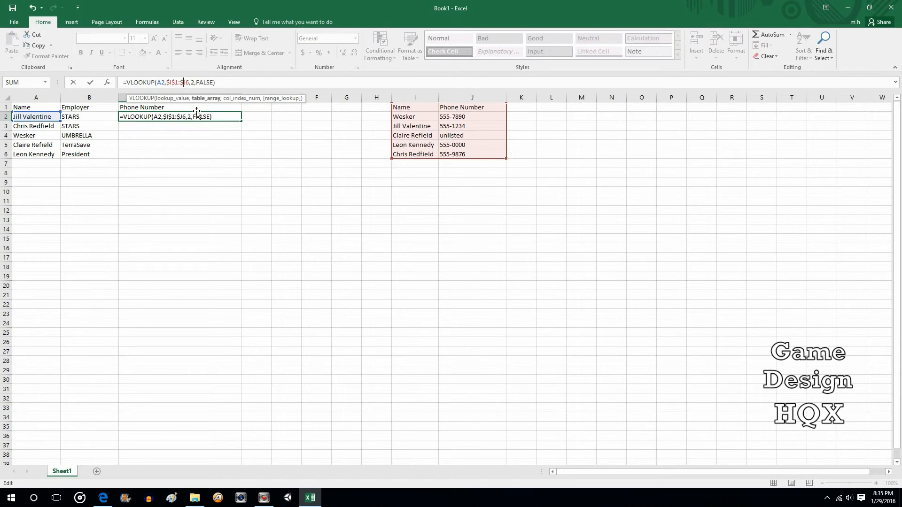
type("$")
key("Return")
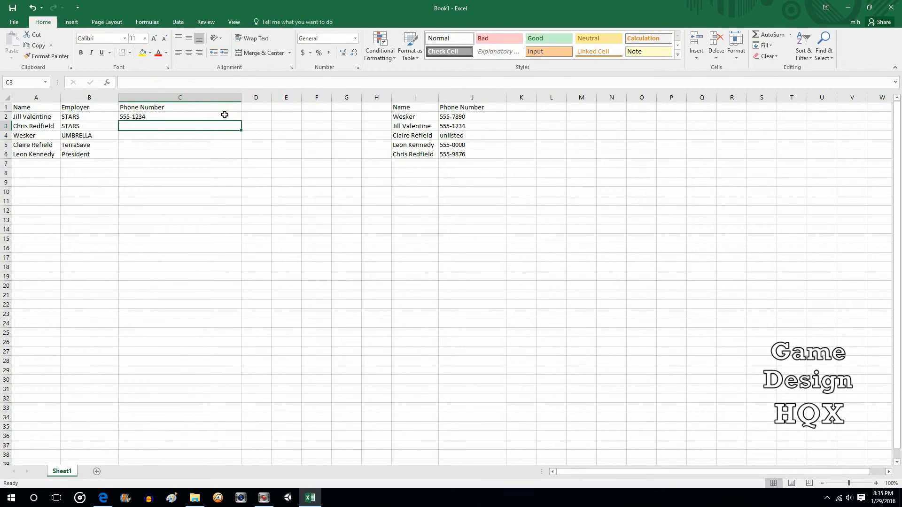
Copy the VLOOKUP formula with the absolute table range from C2 into cells C3:C6
left_click(225, 114)
right_click(224, 115)
left_click(231, 126)
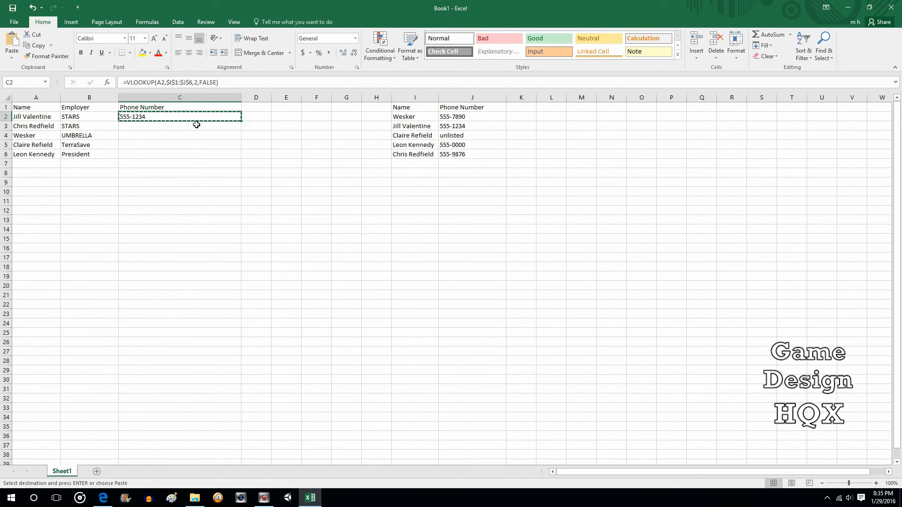
left_click_drag(196, 125, 193, 149)
key("ctrl+v")
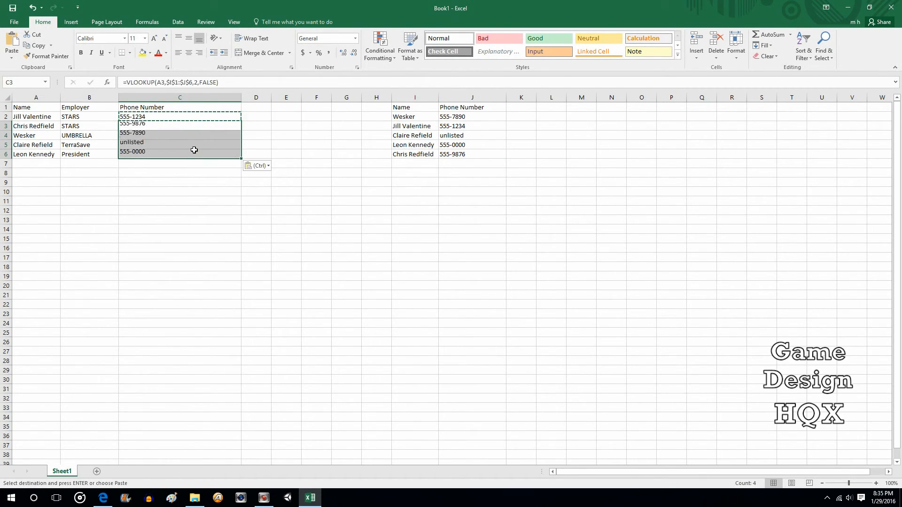
key("Escape")
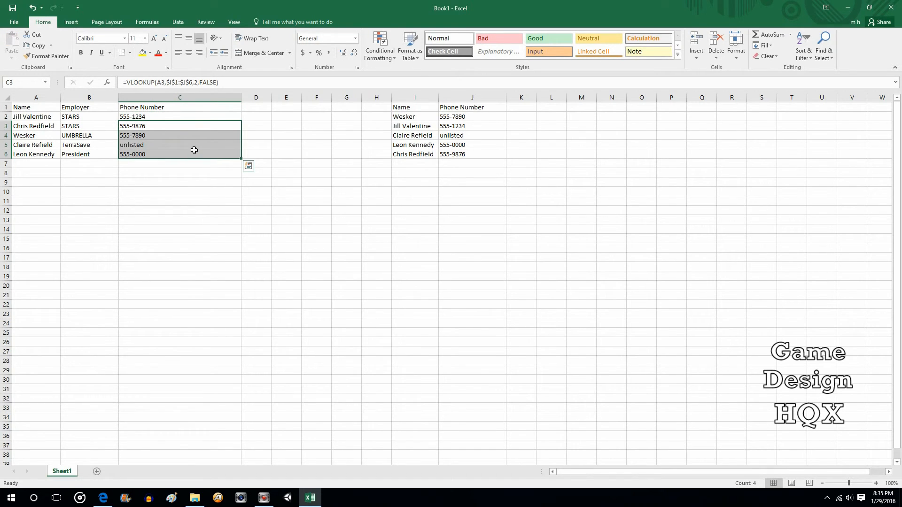
Check the formulas in C2 through C6 one by one, comparing their lookup cells and the fixed table range
key("Down")
key("Up")
key("Up")
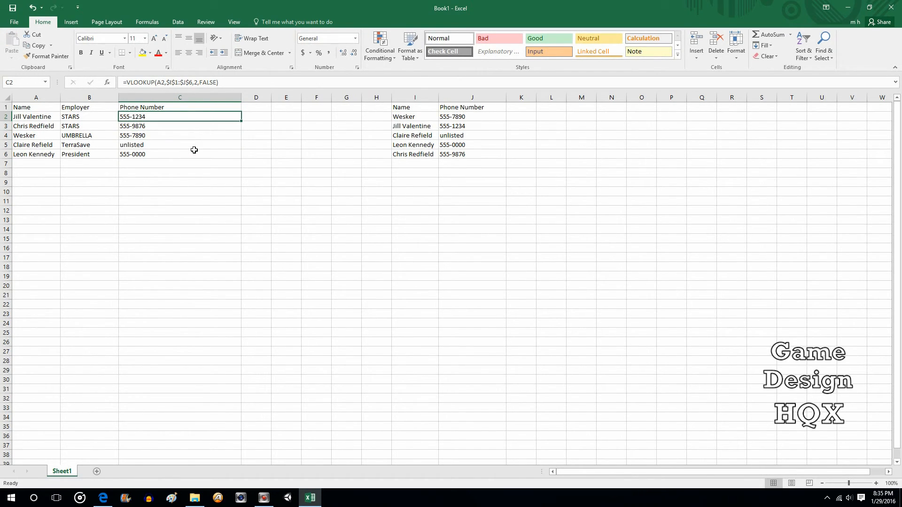
key("Down")
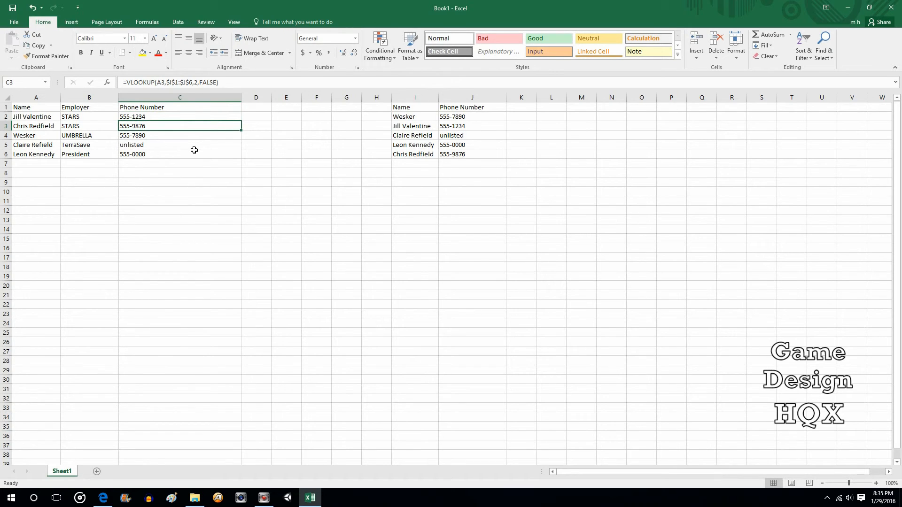
key("Down")
key("Down")
key("Down")
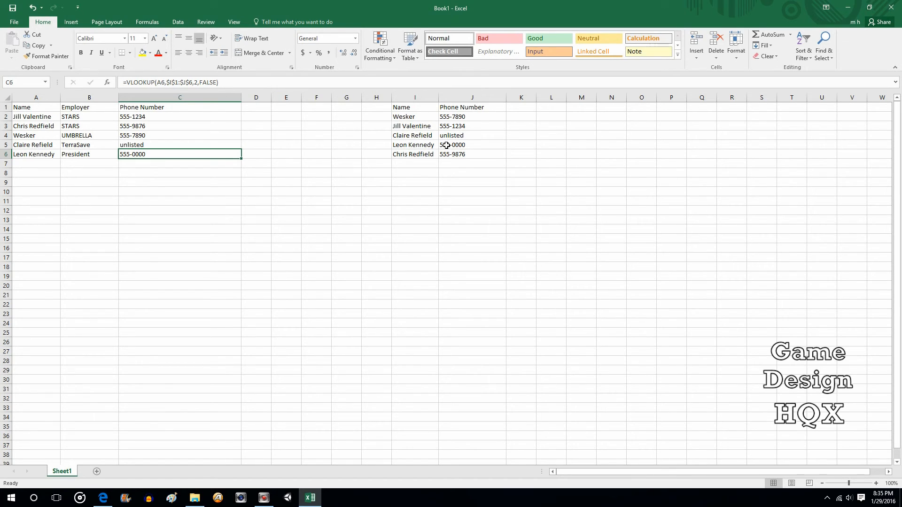
key("Up")
key("Up")
key("Up")
key("Up")
key("Up")
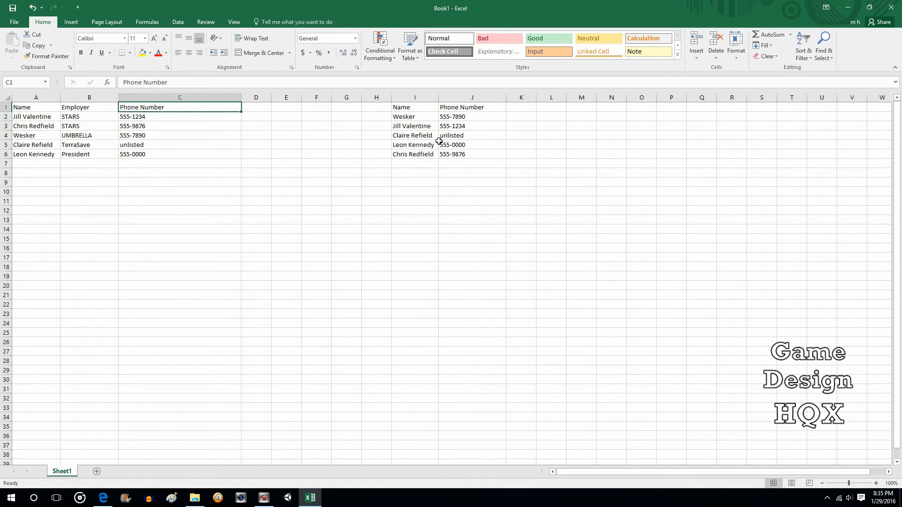
left_click(258, 108)
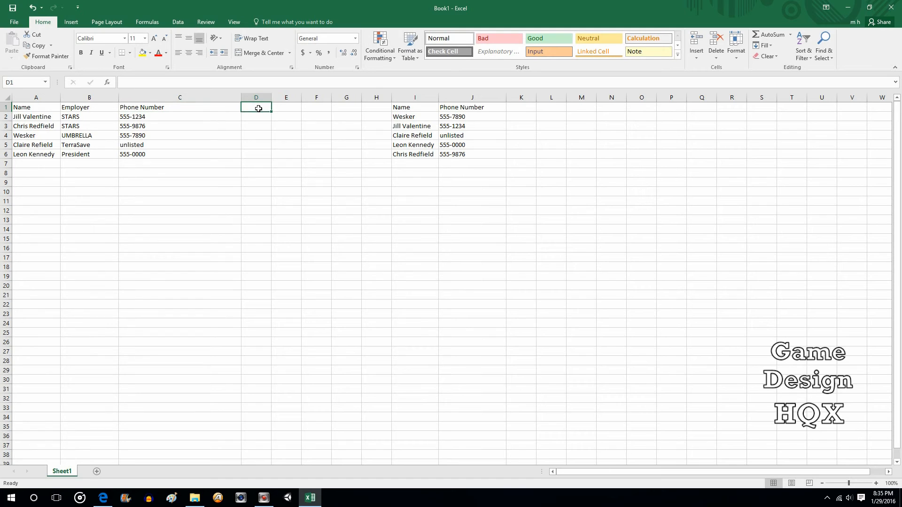